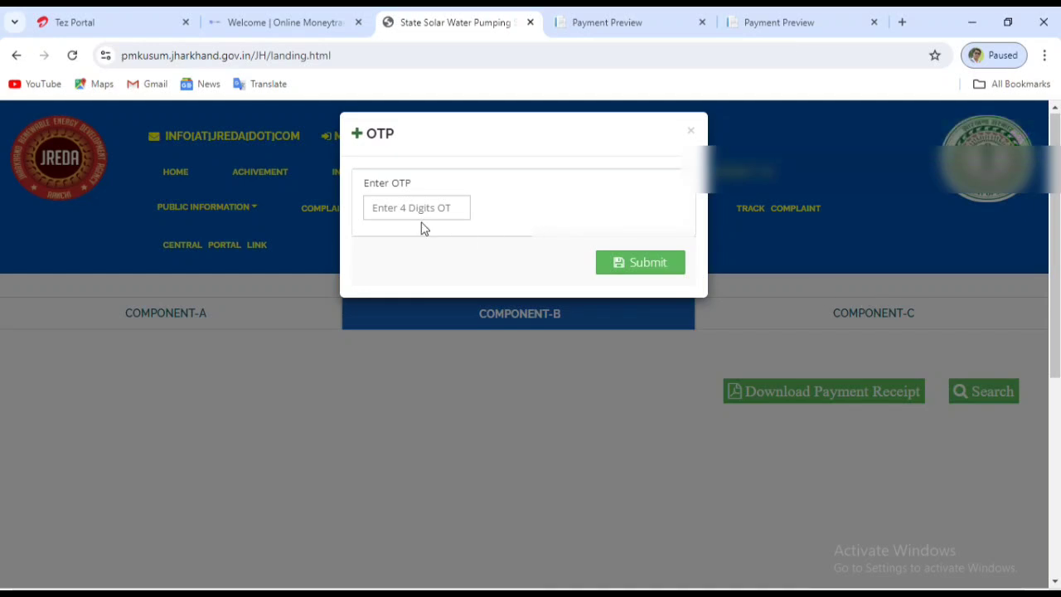
Enter the 4-digit OTP and submit it to load the applicant's Component-B details.
left_click(376, 210)
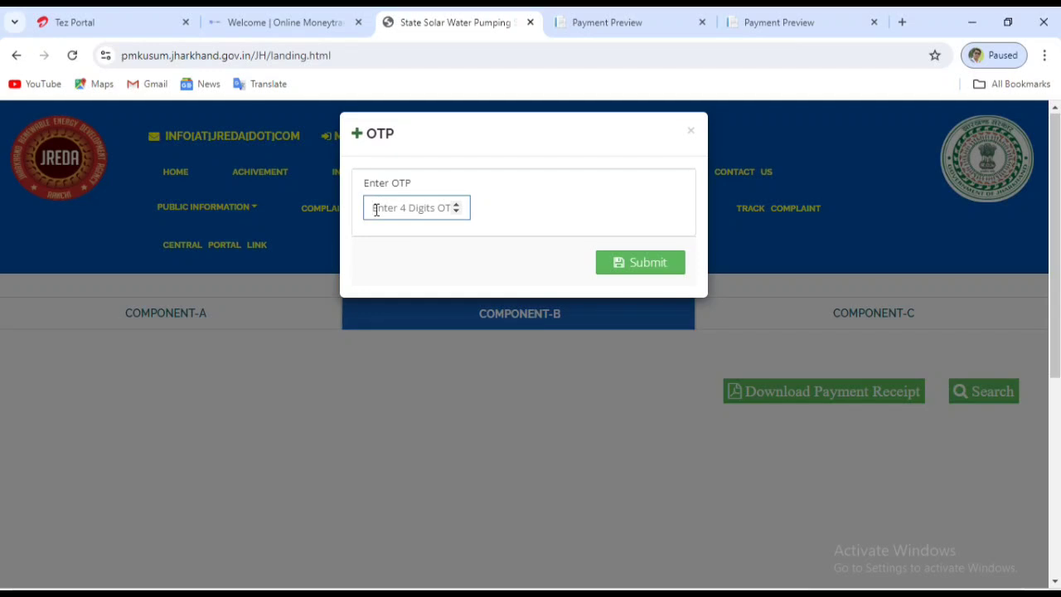
left_click(651, 264)
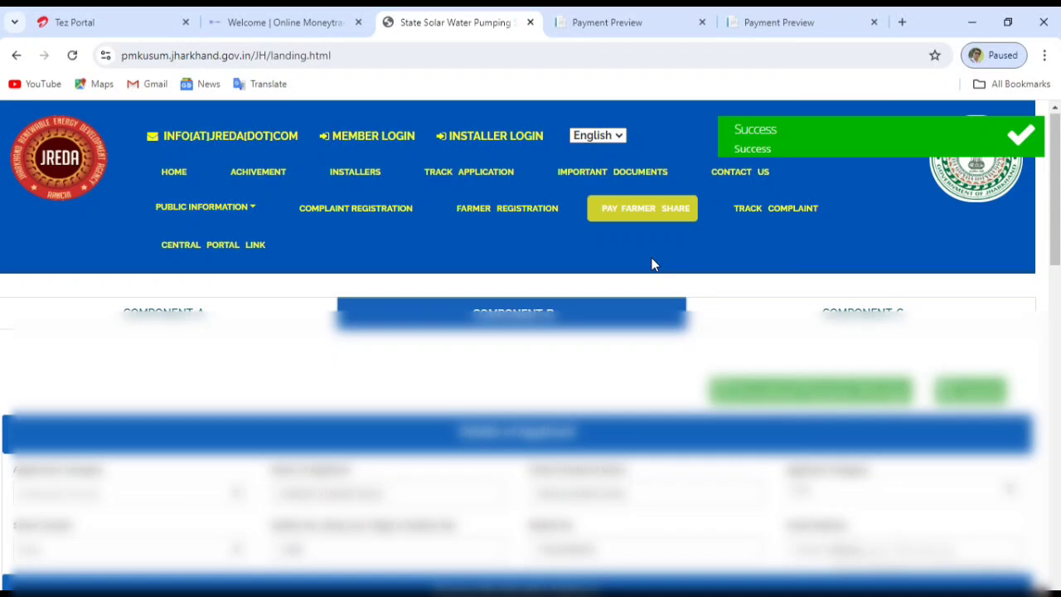
Scroll to the form's end and proceed to pay the INR 7000.00 farmer share.
scroll(684, 332, "down", 1)
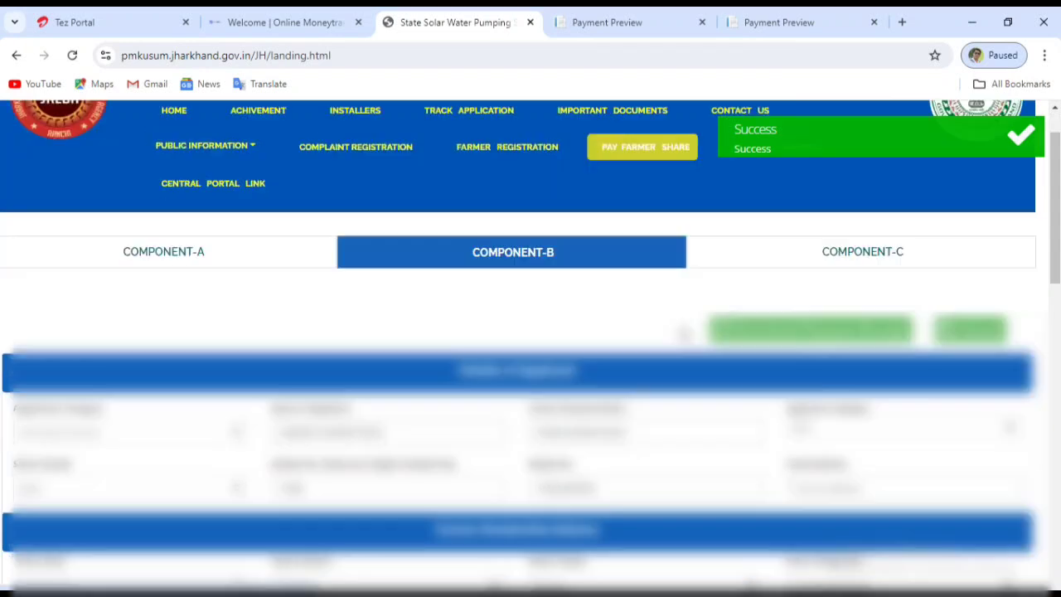
scroll(684, 332, "down", 2)
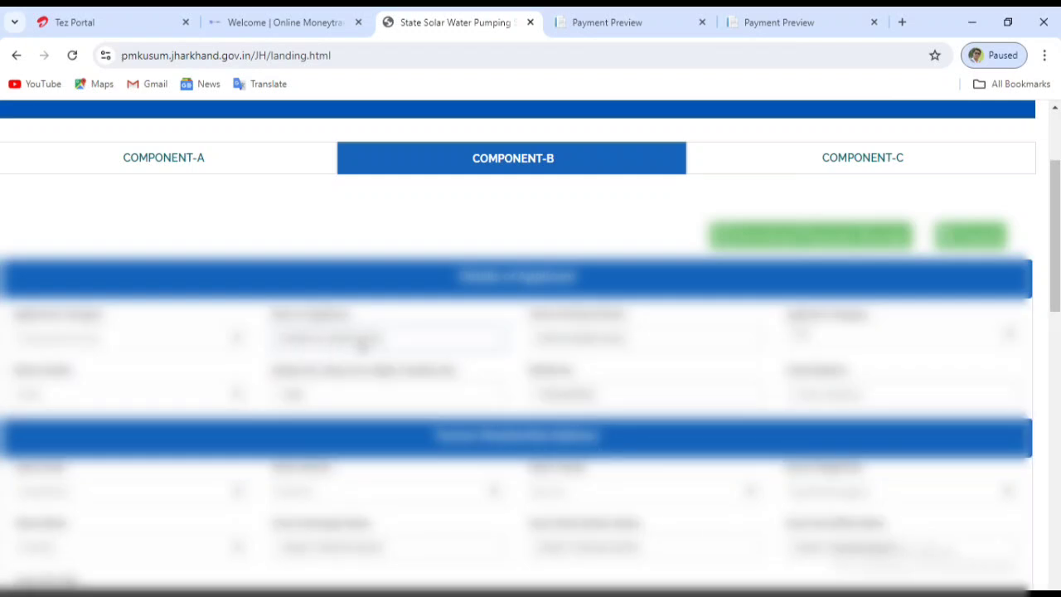
scroll(365, 344, "down", 2)
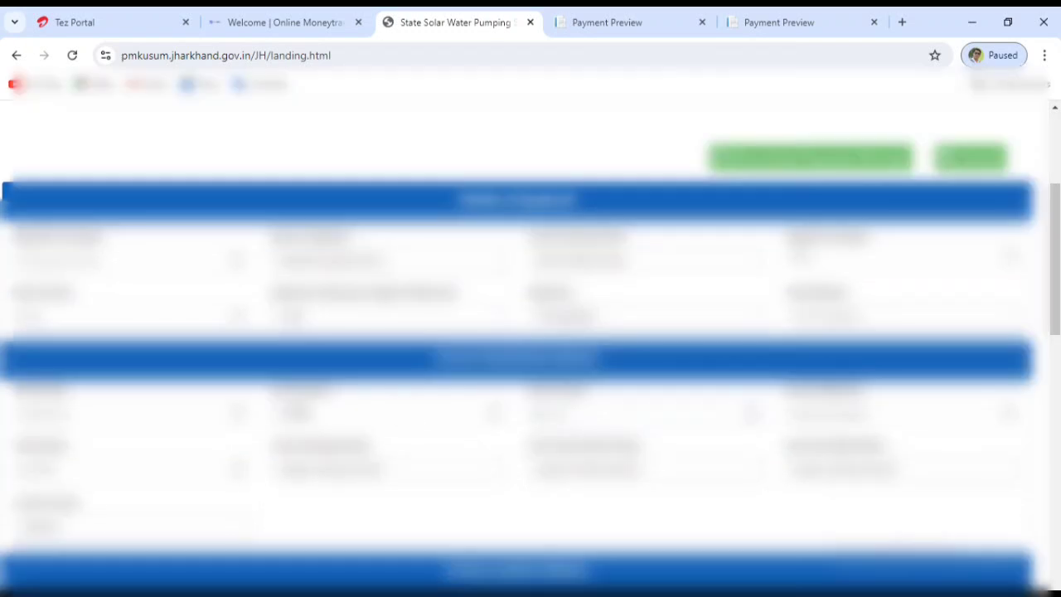
scroll(114, 410, "down", 10)
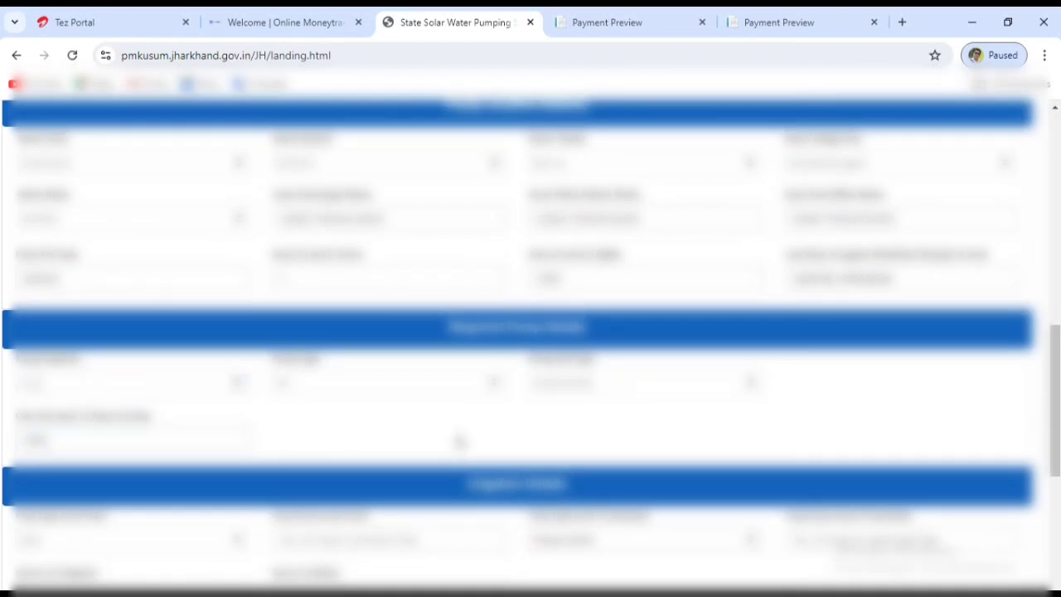
scroll(460, 440, "down", 1)
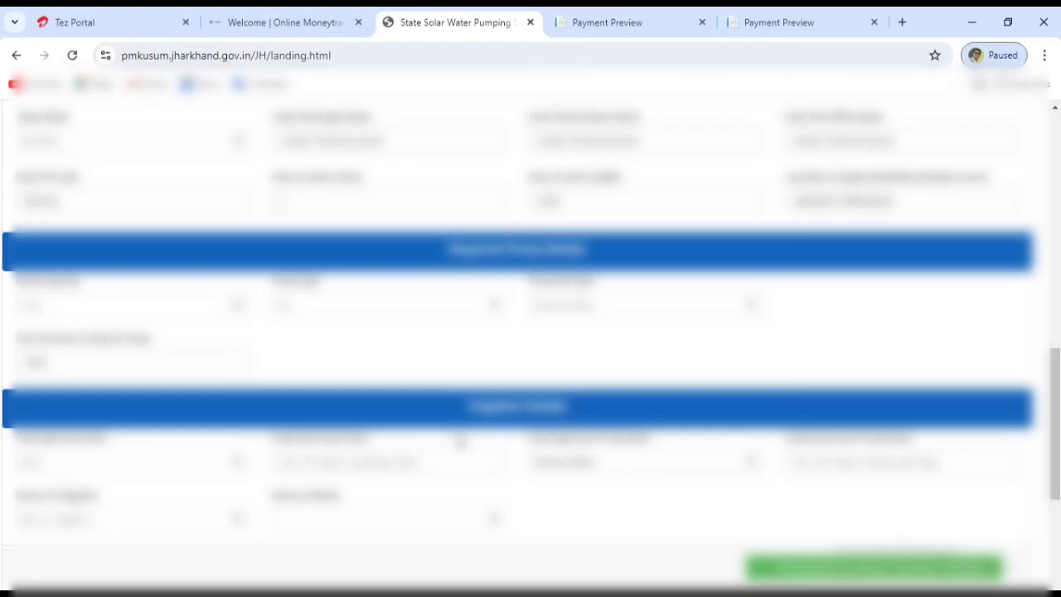
scroll(461, 440, "down", 1)
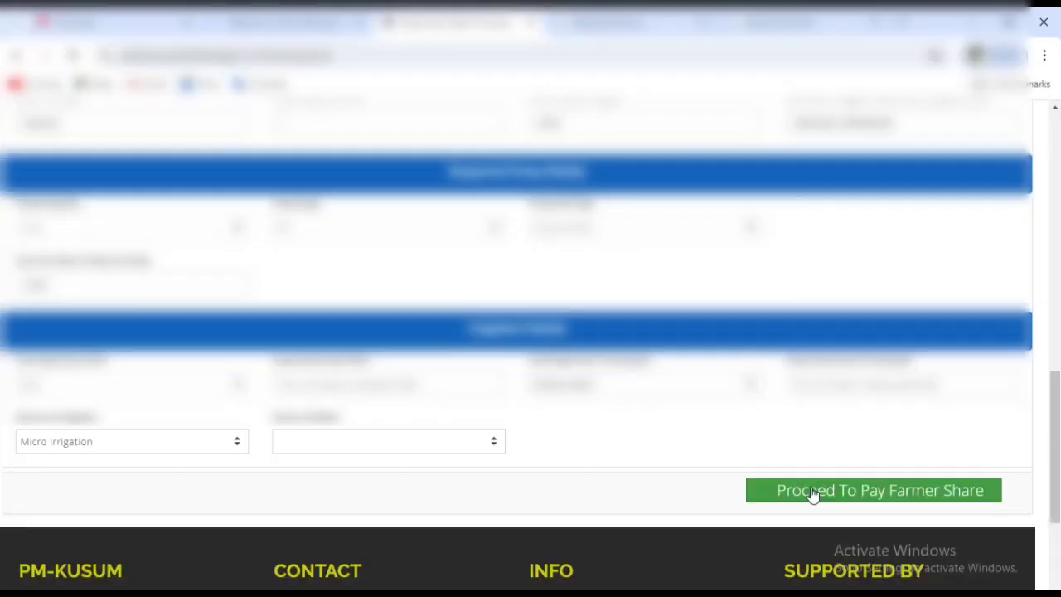
left_click(891, 498)
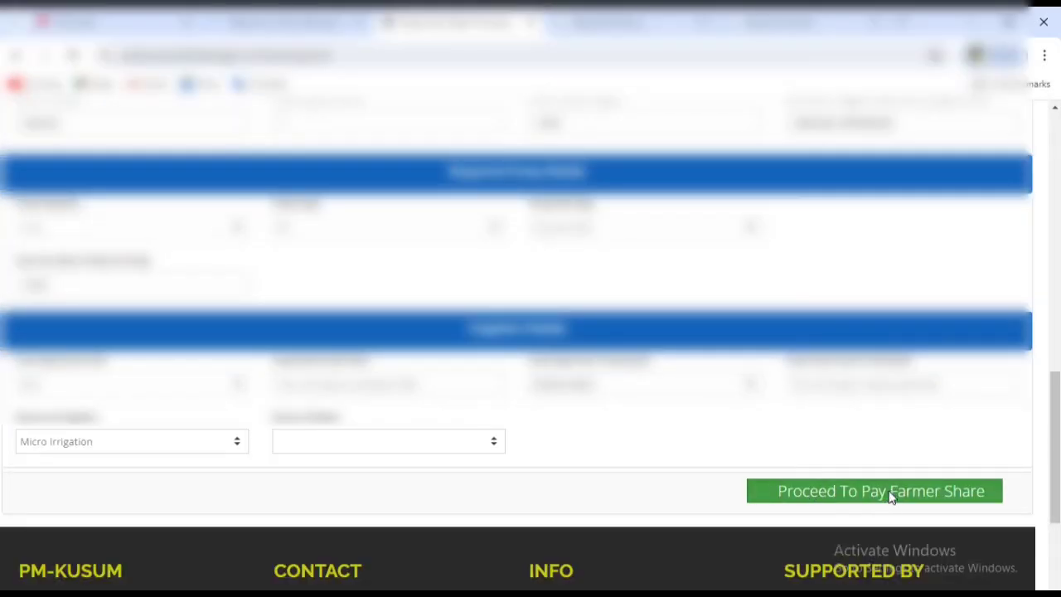
left_click(890, 495)
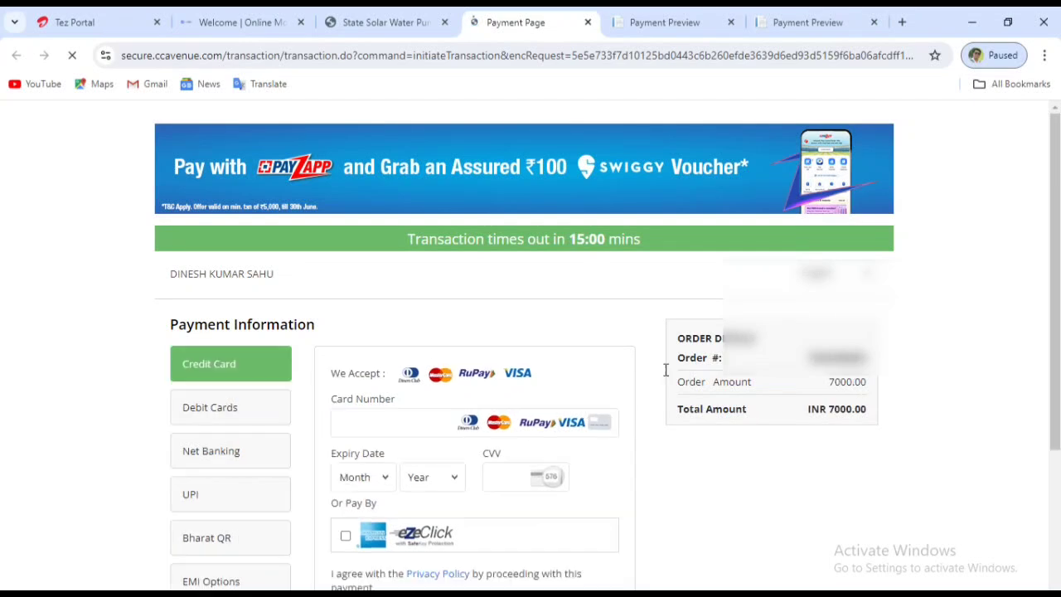
Pay INR 7000.00 by credit card, entering the card number and expiry month, then submit.
scroll(680, 400, "down", 1)
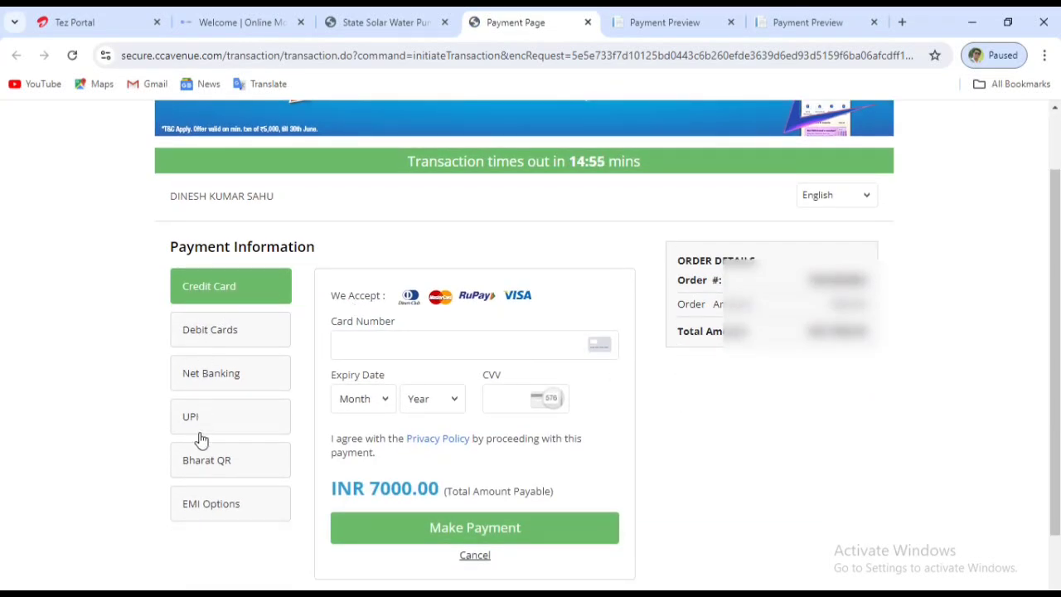
left_click(376, 343)
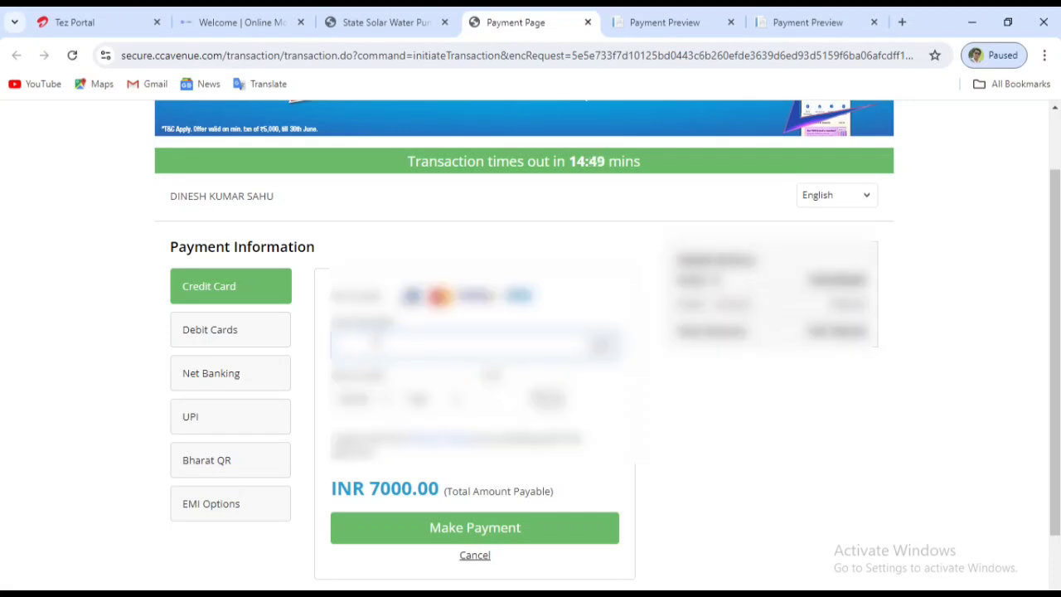
type("41111111")
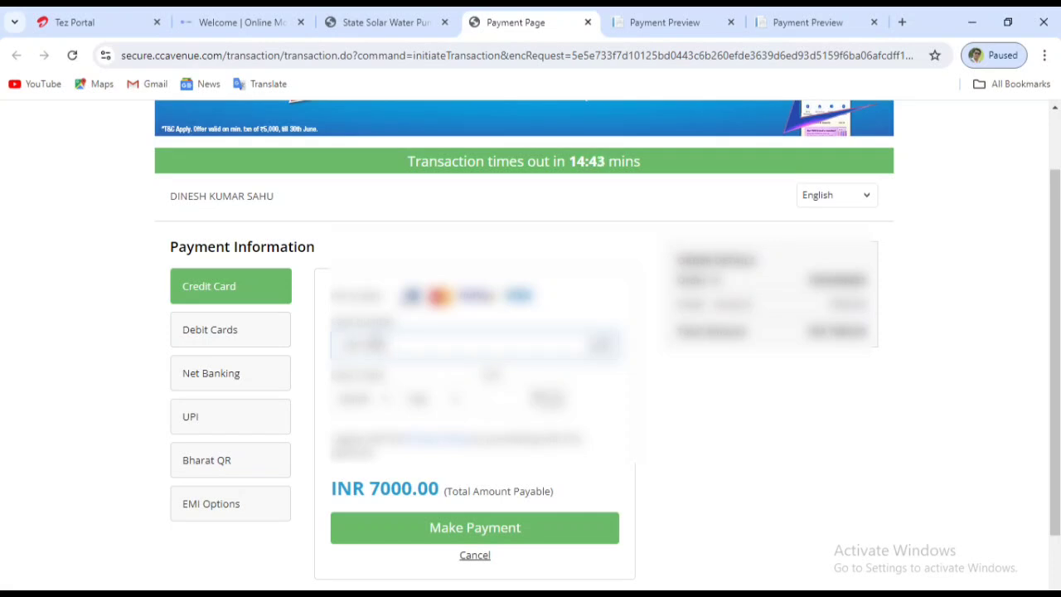
type("1111")
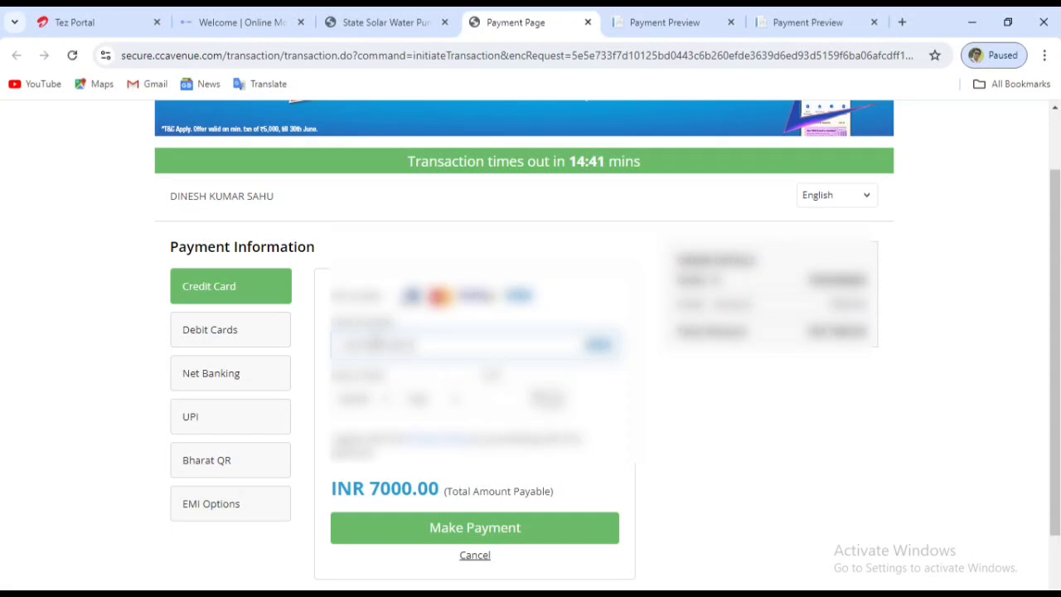
type("111")
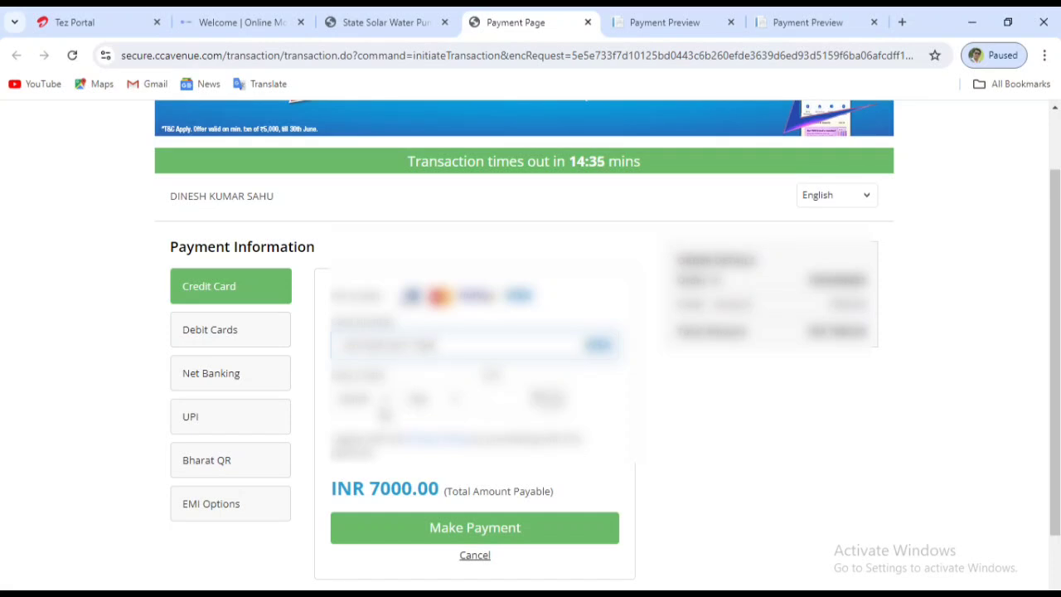
left_click(381, 402)
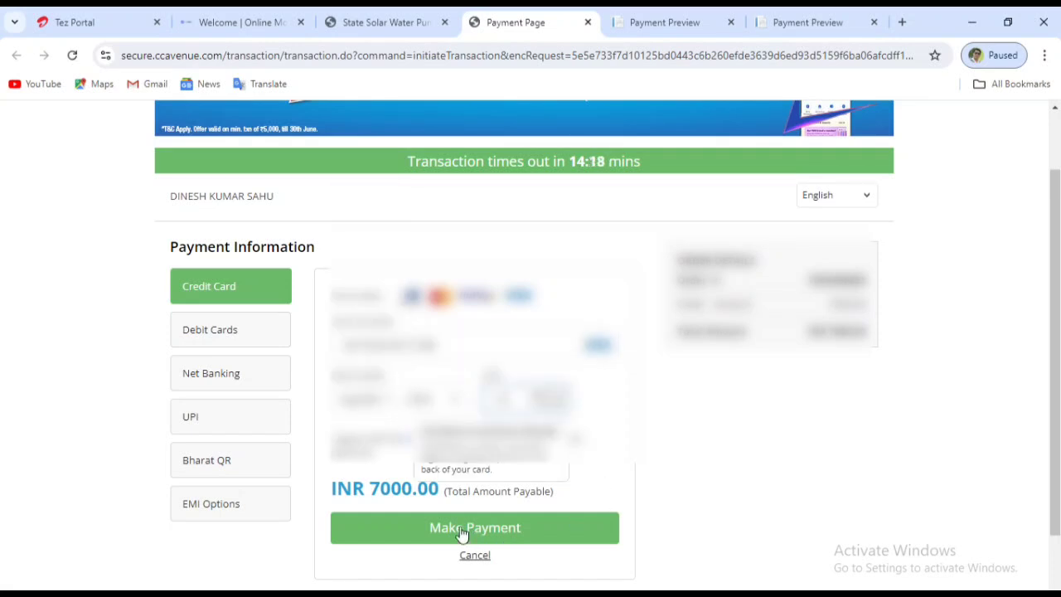
left_click(481, 528)
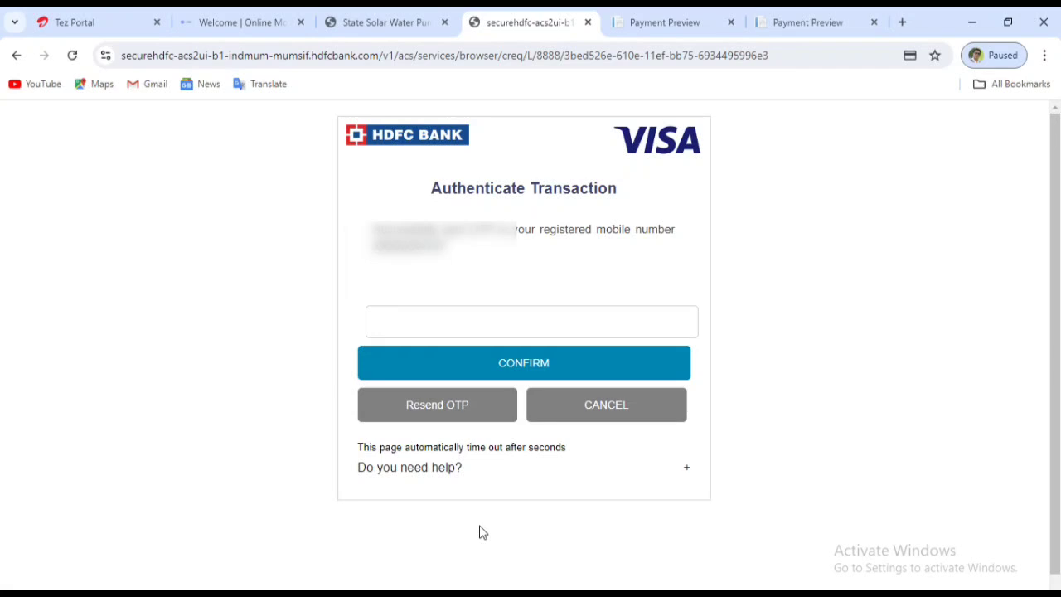
Enter the bank OTP sent to the mobile and confirm the card transaction.
left_click(445, 321)
type("••••••")
left_click(529, 372)
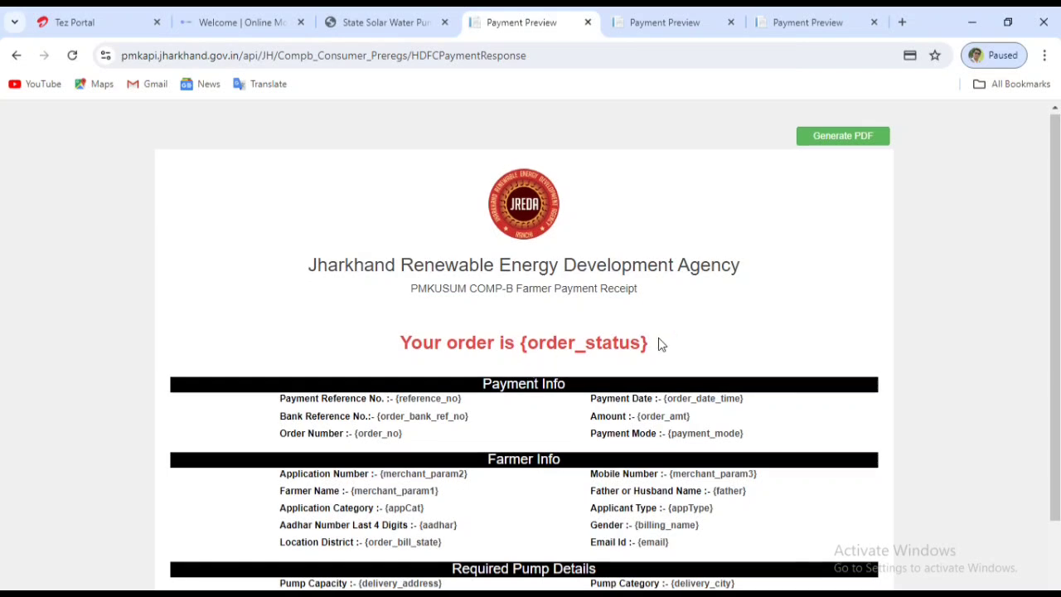
Scroll to the end of the unfilled template Farmer Payment Receipt preview.
scroll(658, 339, "down", 2)
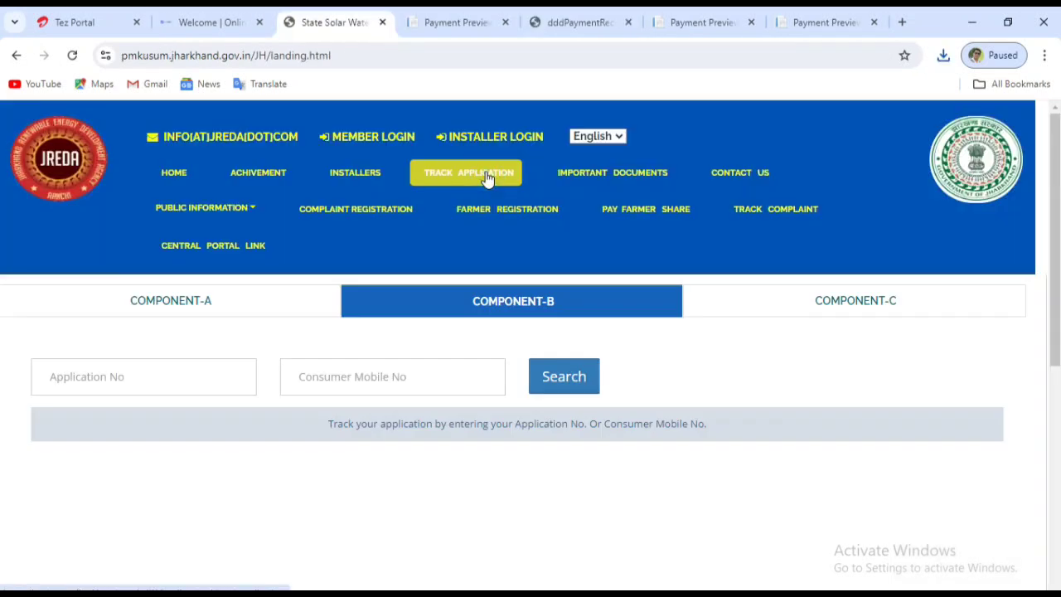
Look up the application by the applicant's mobile number, dismiss the 'payment already done' warning, review details.
left_click(488, 179)
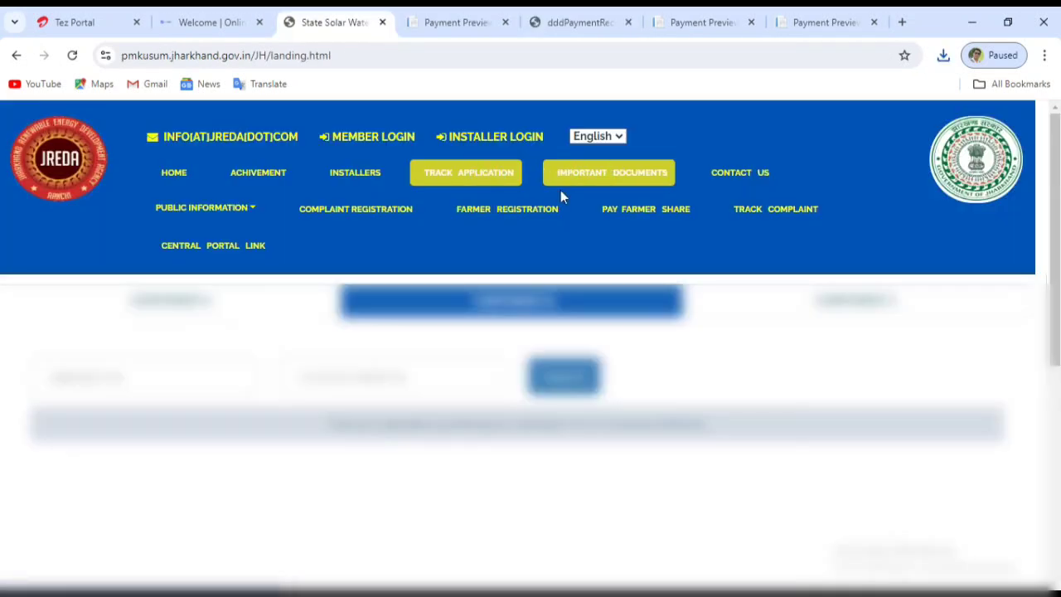
left_click(685, 214)
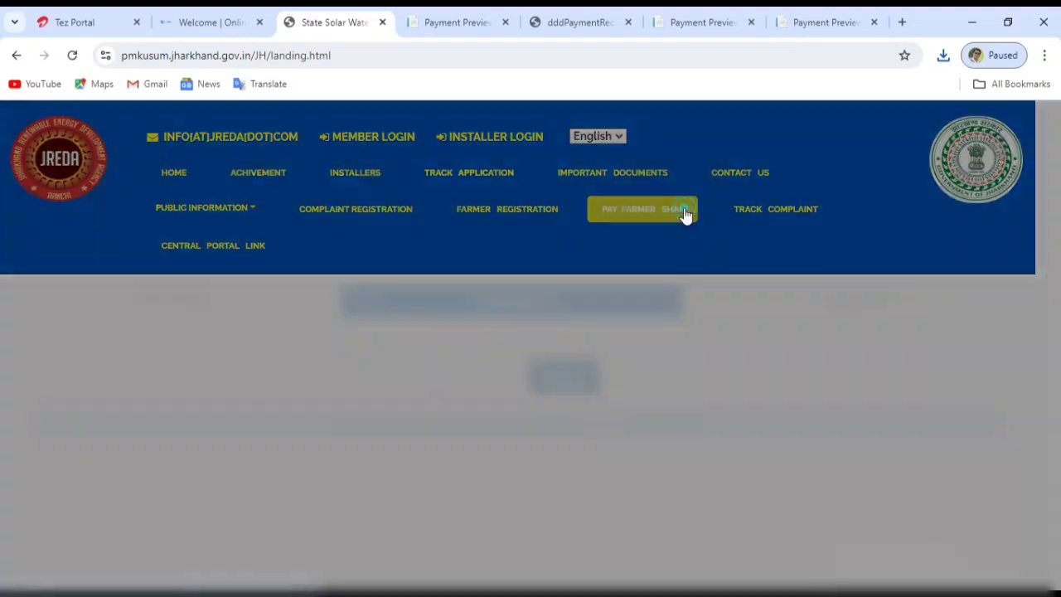
left_click(585, 212)
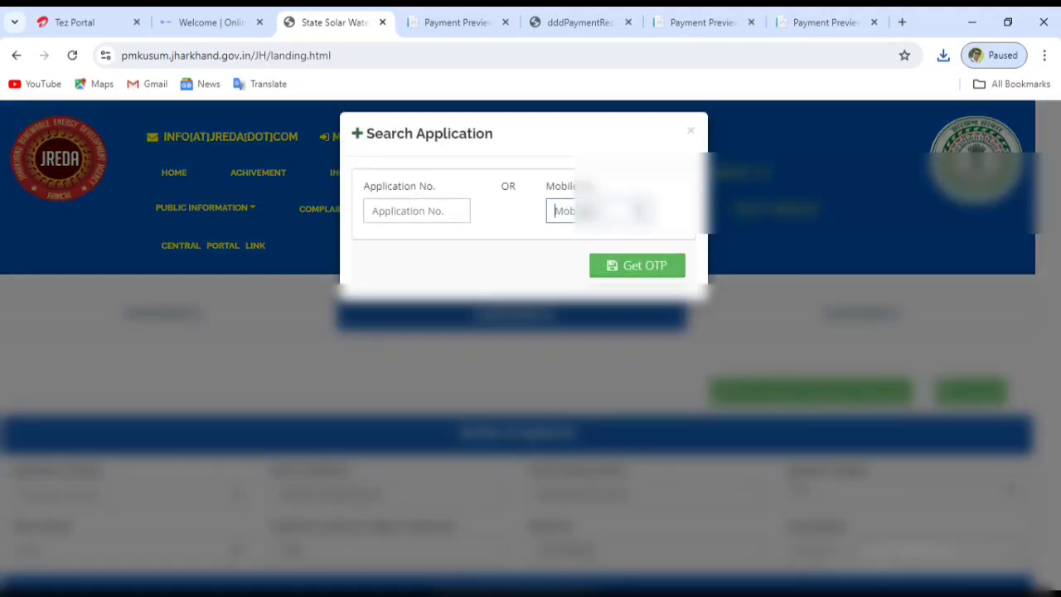
type("70040000")
left_click(638, 277)
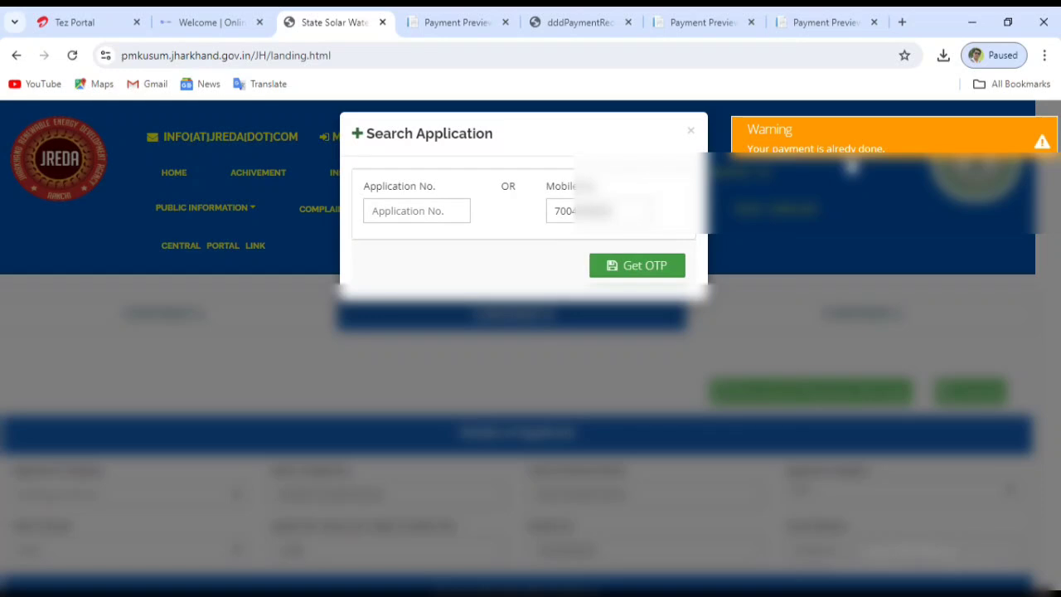
key("Escape")
scroll(530, 348, "down", 1)
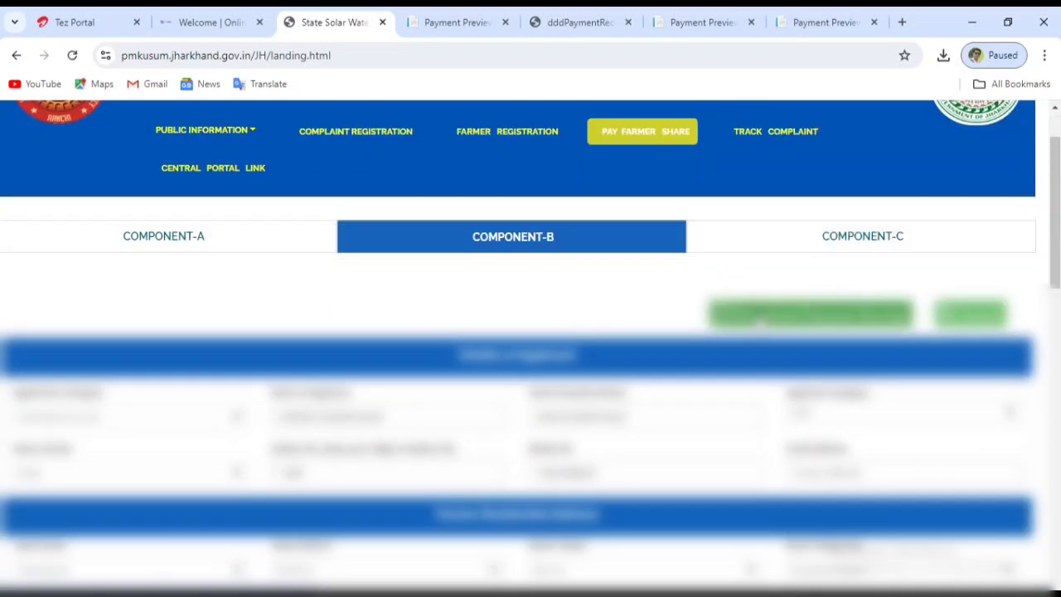
scroll(531, 349, "down", 1)
scroll(827, 310, "down", 1)
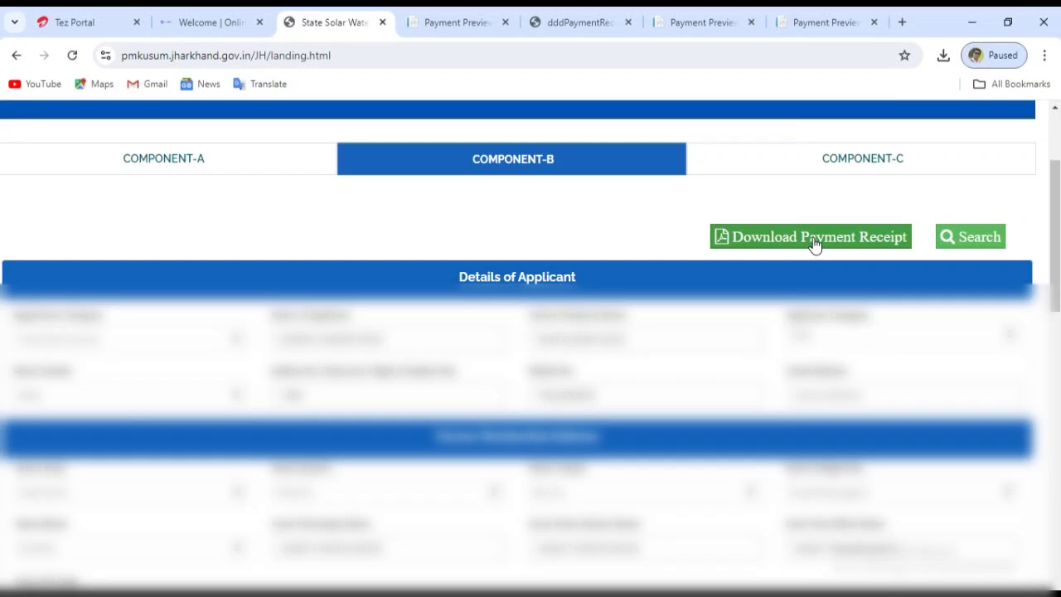
Download the Component-B payment receipt PDF for the applicant's mobile number and save it.
left_click(815, 243)
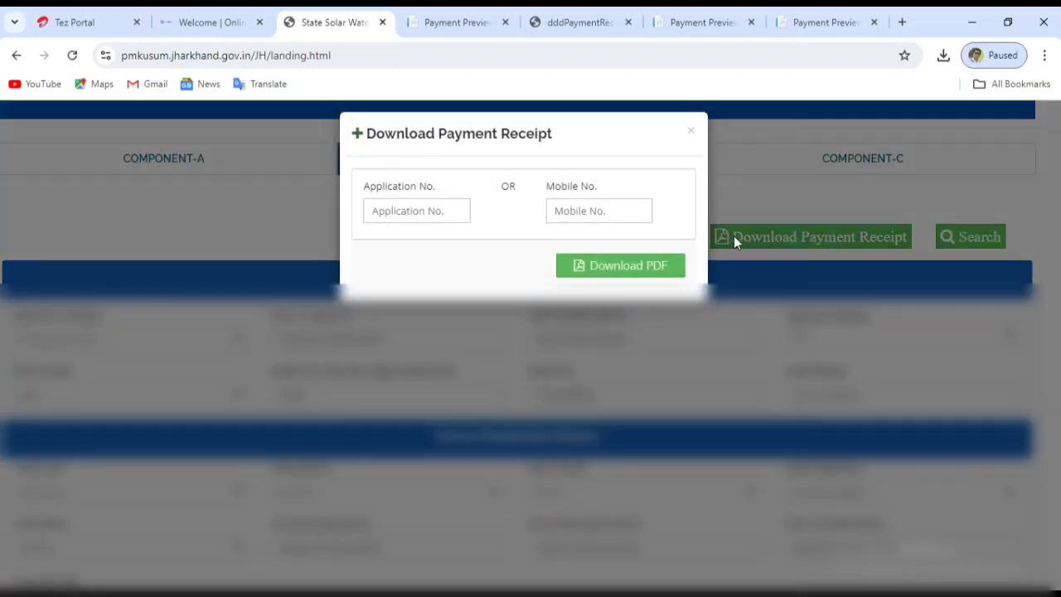
left_click(591, 213)
left_click(590, 212)
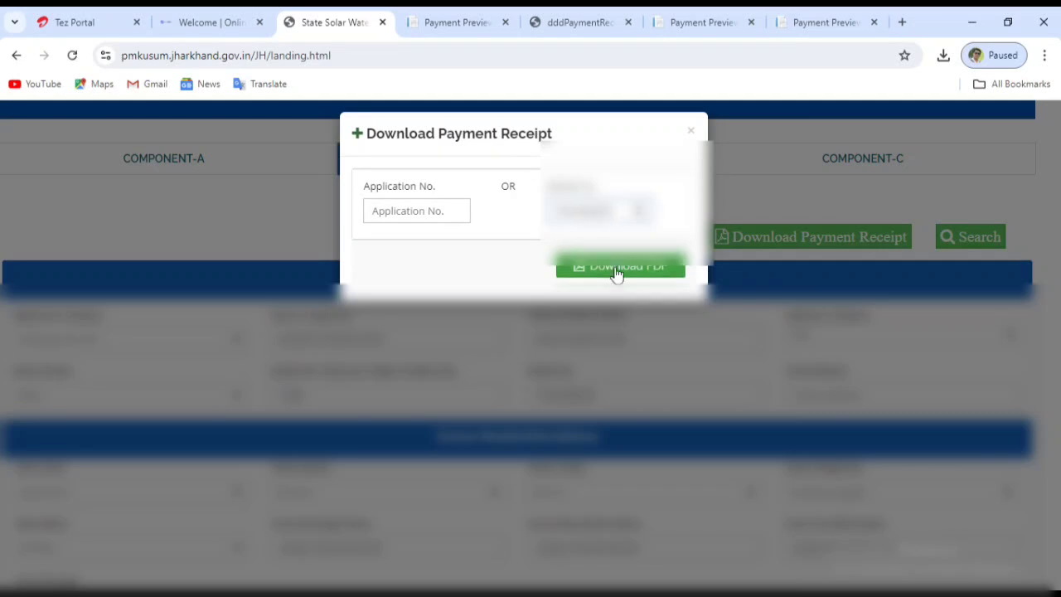
left_click(639, 267)
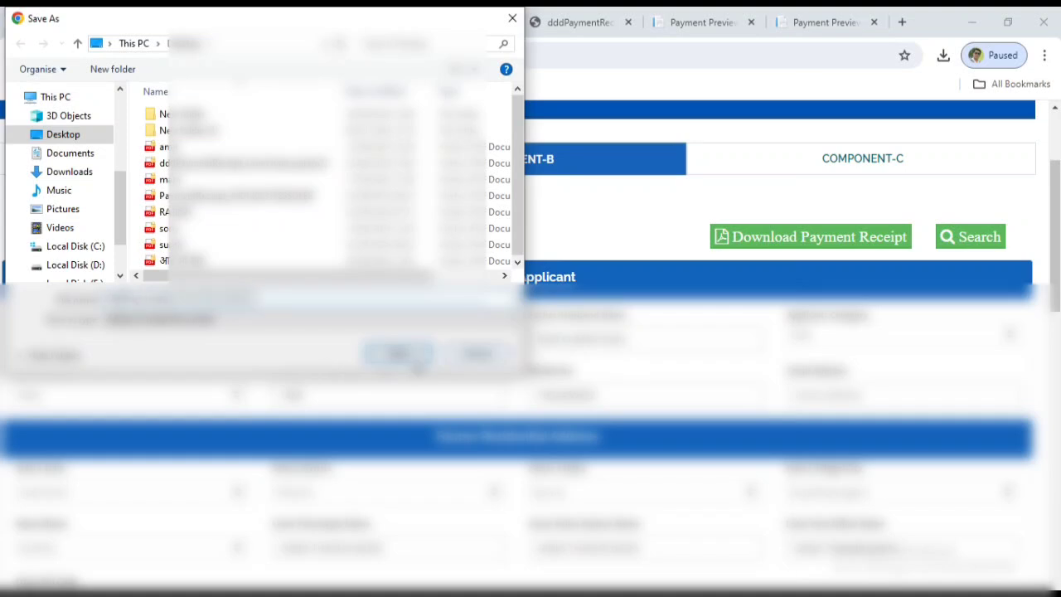
left_click(406, 355)
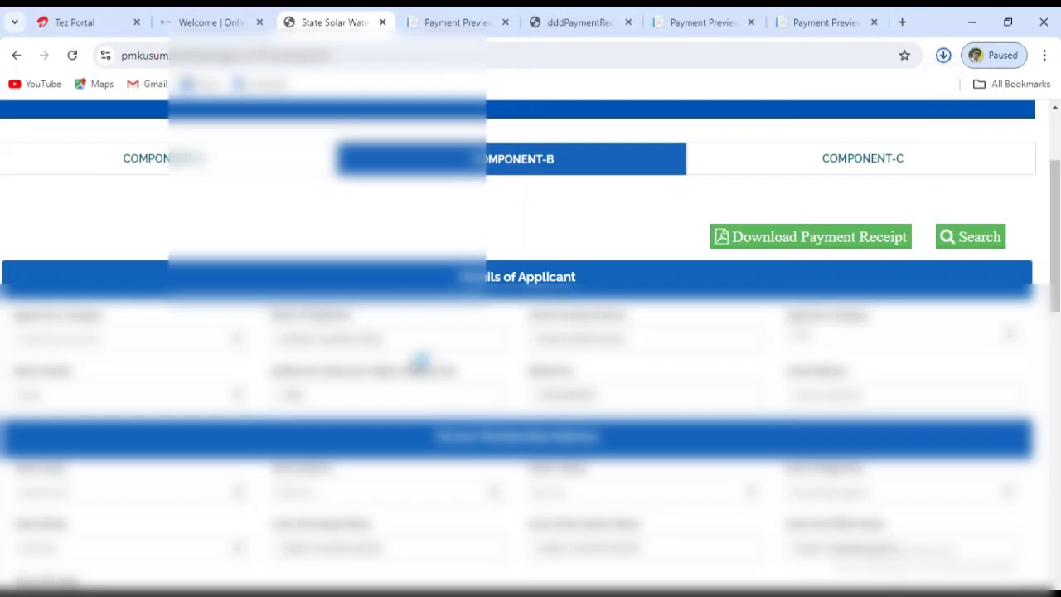
left_click(944, 55)
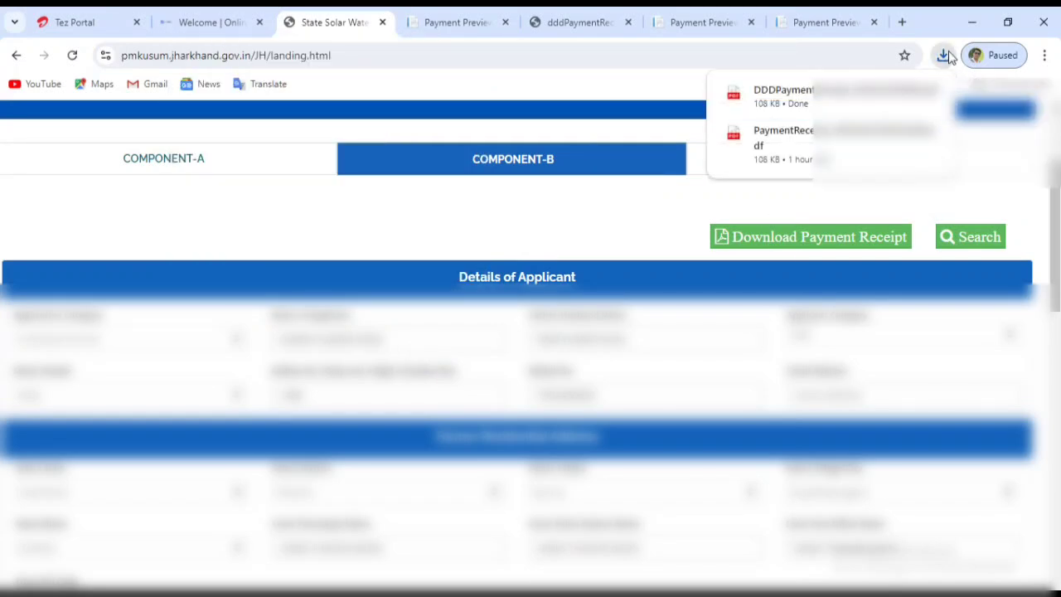
Open the newest receipt PDF and scroll through it, confirming 'Your order is Successful'.
left_click(838, 92)
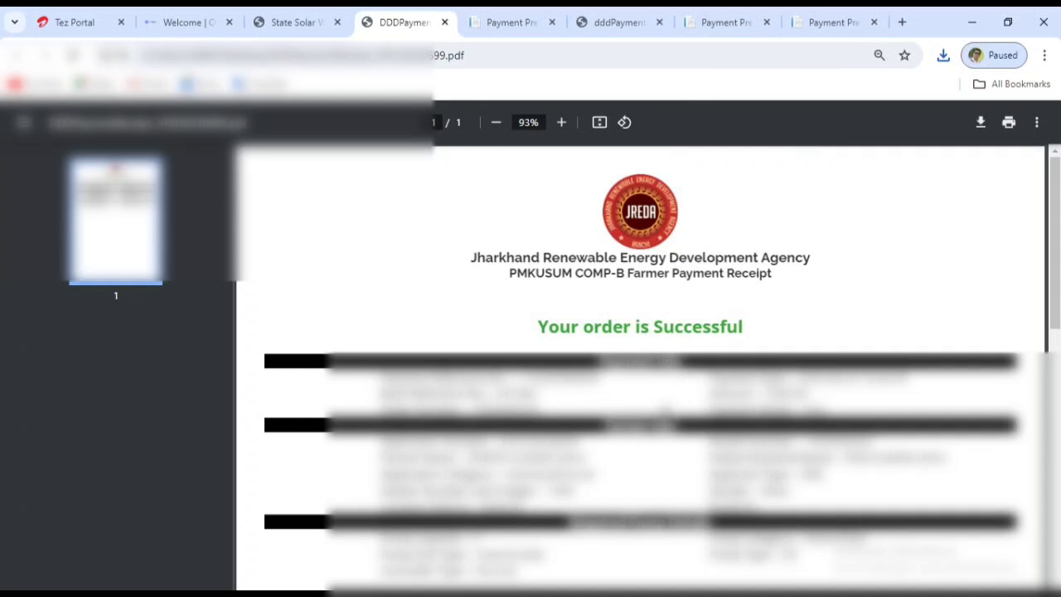
scroll(640, 365, "down", 3)
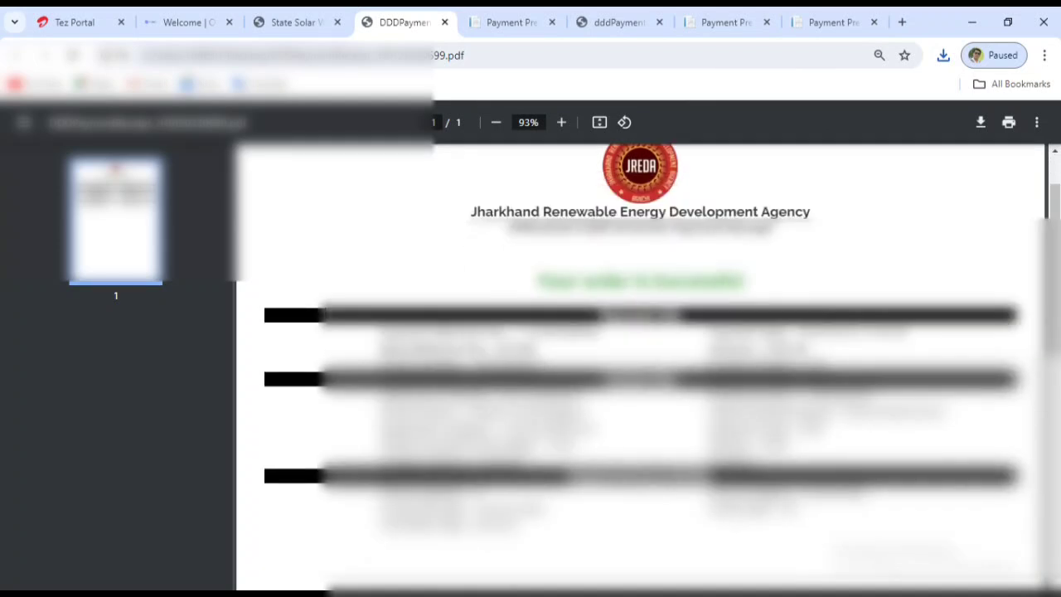
scroll(640, 364, "up", 2)
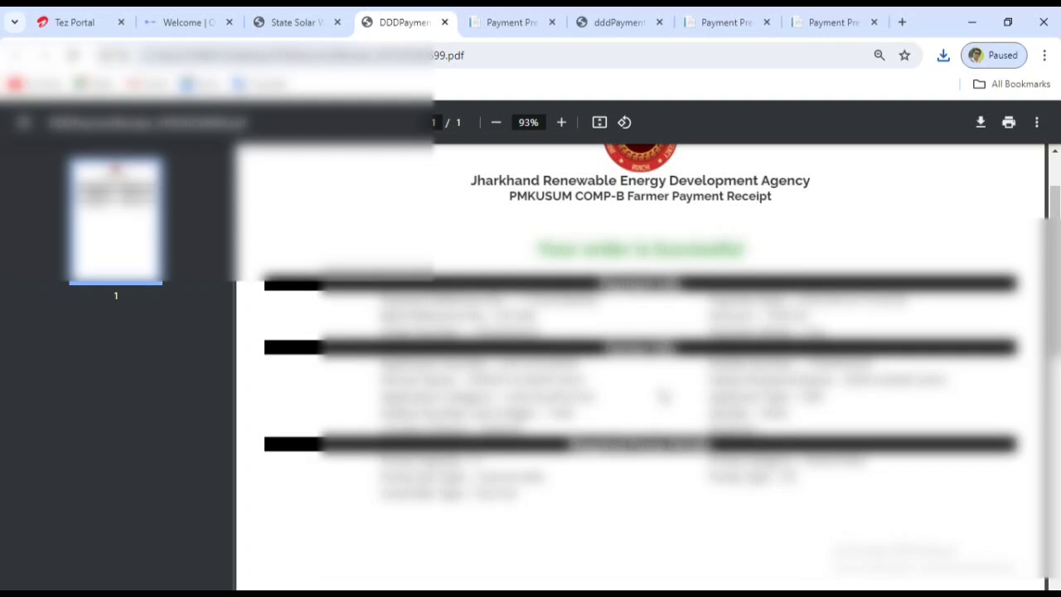
scroll(664, 396, "up", 2)
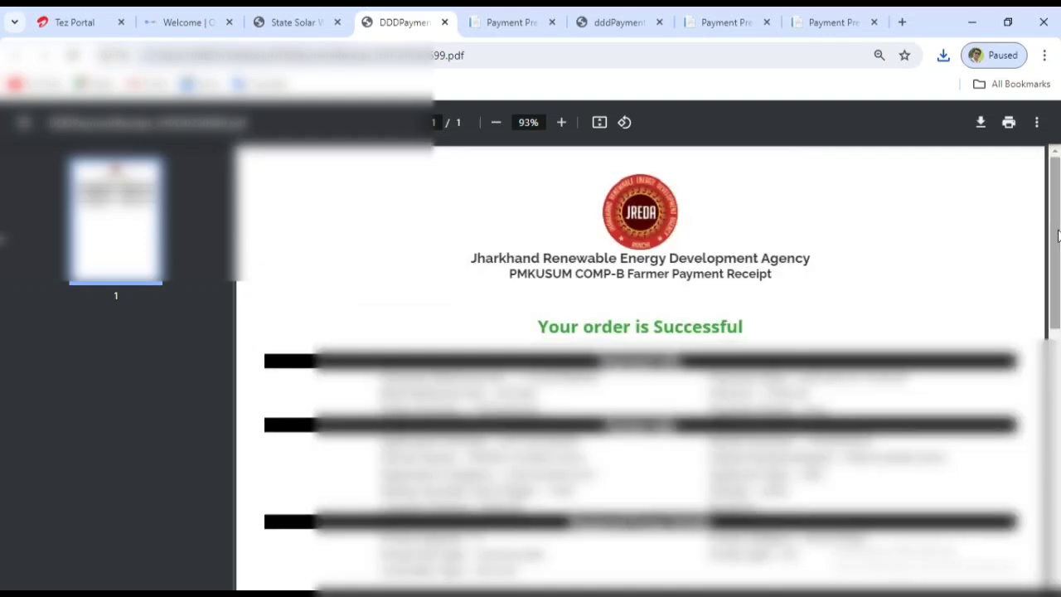
left_click_drag(1058, 236, 1058, 242)
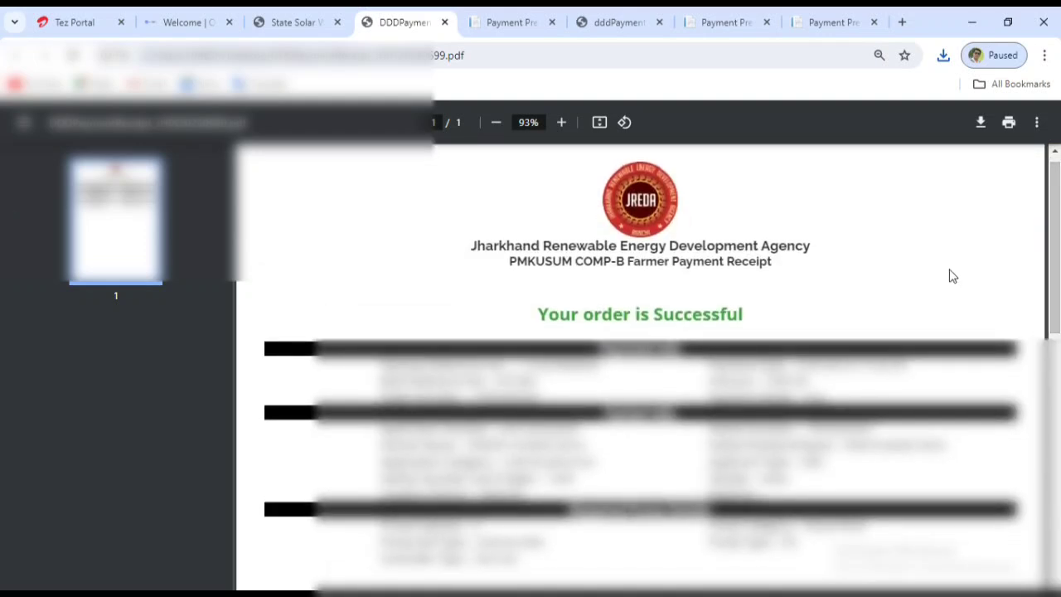